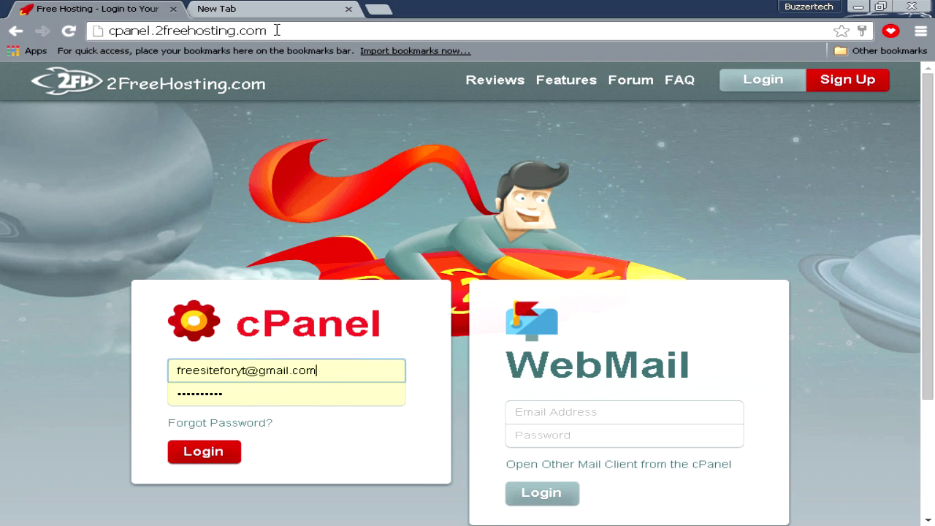
Log in to the cPanel with the prefilled credentials and open the Auto Installer from the Website section
drag(277, 30, 98, 16)
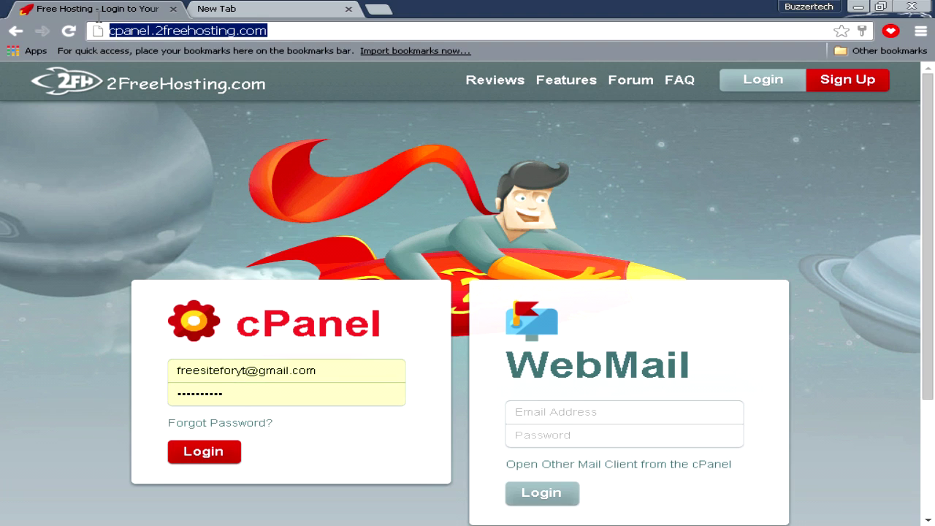
click(294, 29)
drag(318, 30, 269, 31)
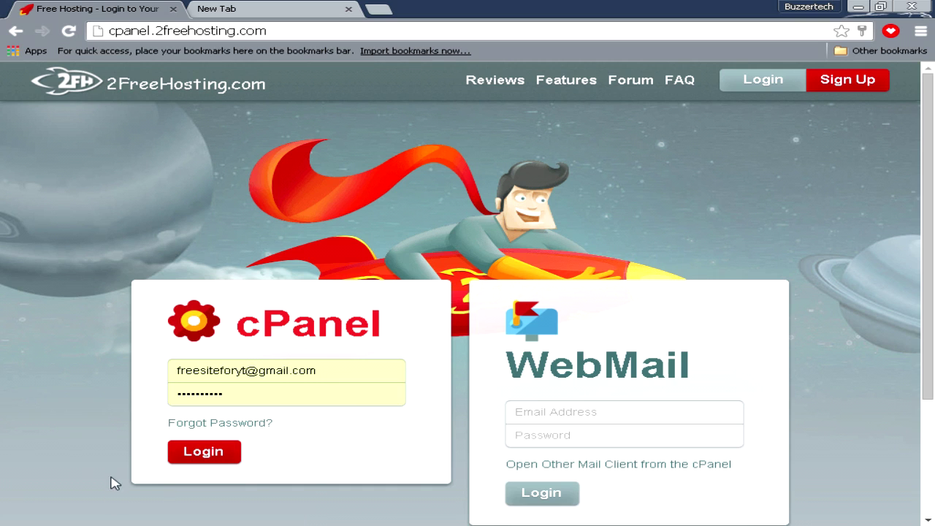
click(212, 454)
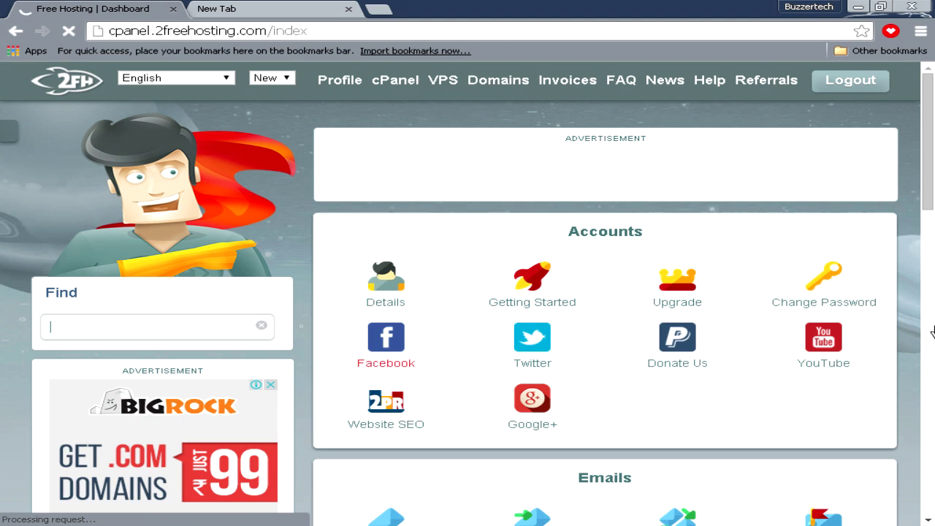
drag(927, 184, 926, 369)
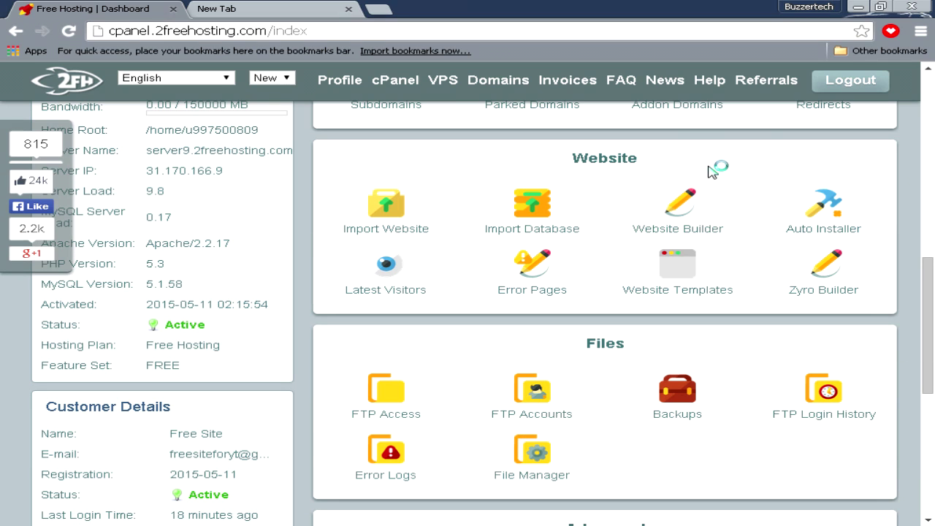
click(834, 219)
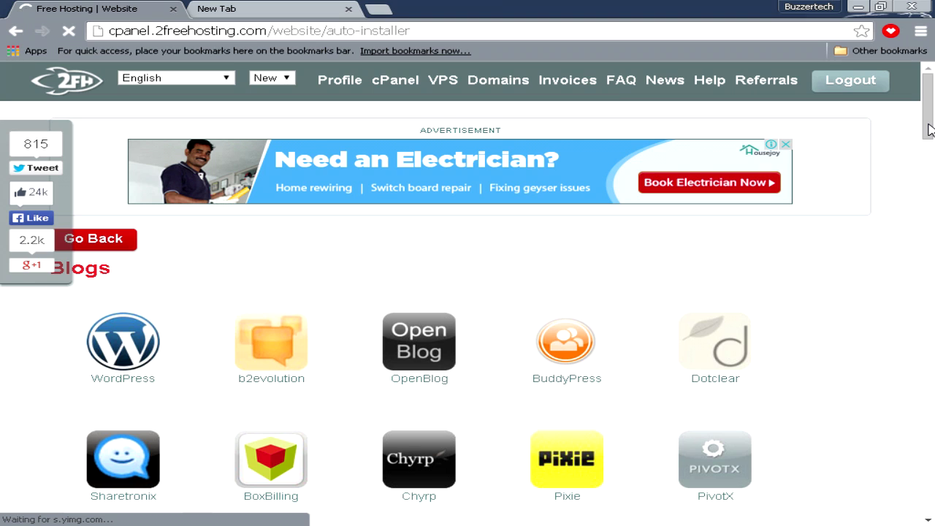
Examine the application categories offered by the auto installer, from Blogs and Portals/CMS through E-Commerce and Forums to Wikis
drag(933, 151, 934, 177)
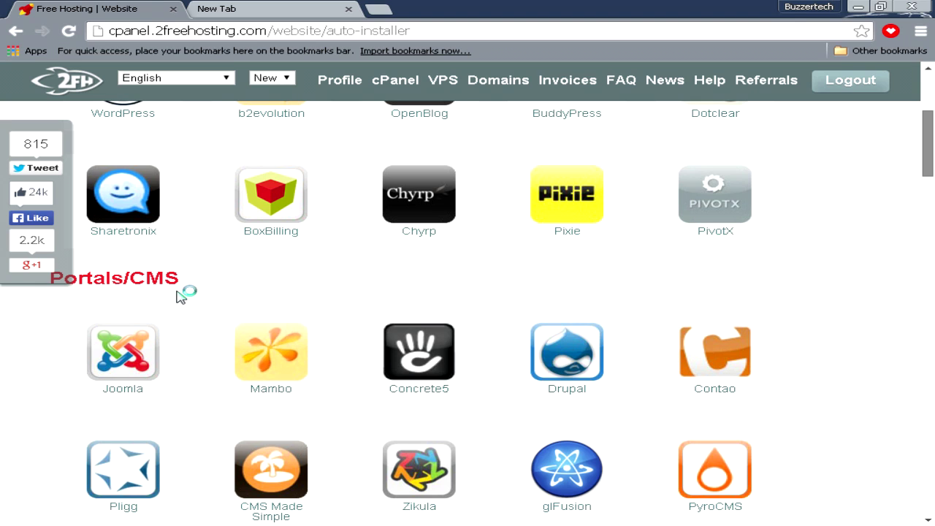
scroll(244, 515, down, 1)
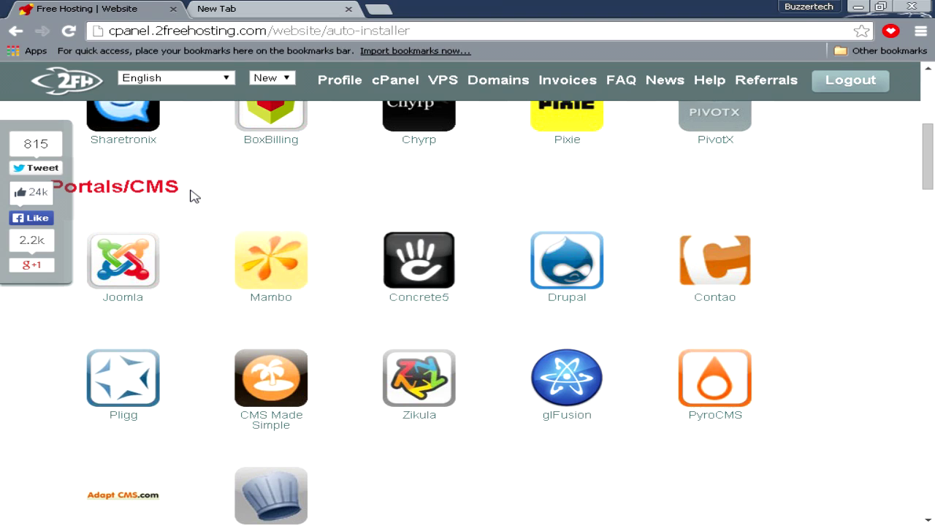
drag(183, 192, 337, 185)
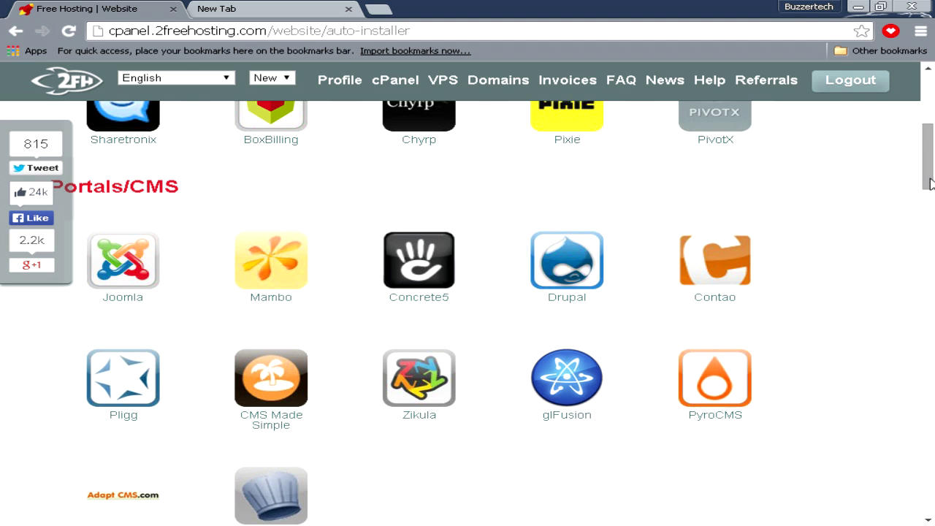
drag(929, 215, 929, 260)
drag(189, 256, 388, 263)
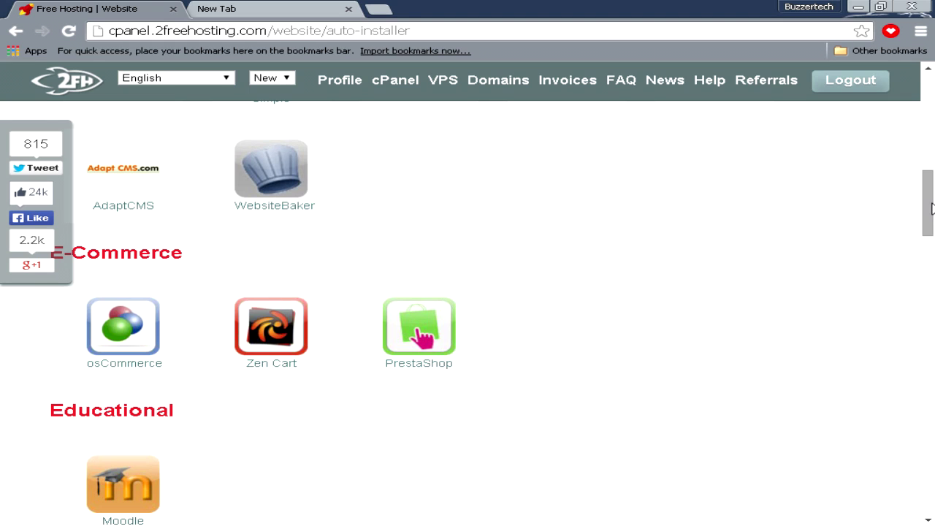
drag(933, 209, 933, 240)
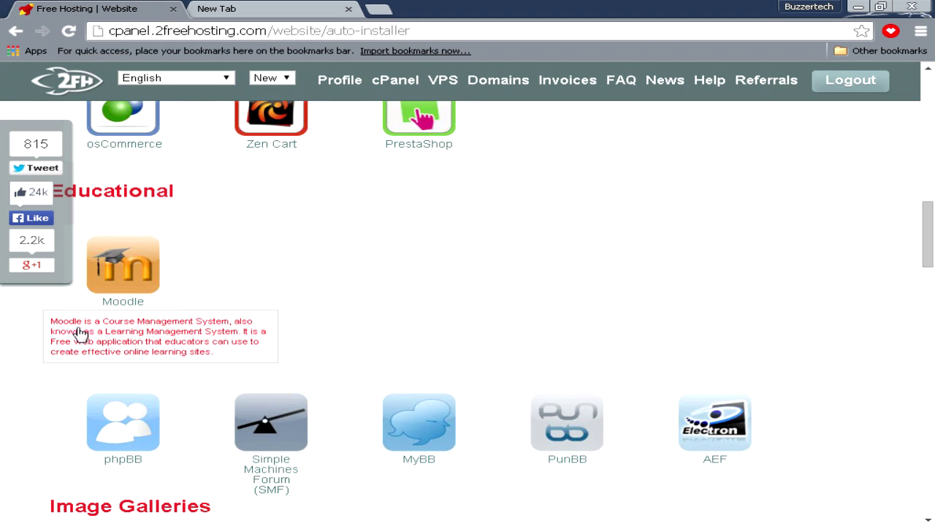
mouse_move(147, 412)
scroll(147, 411, down, 1)
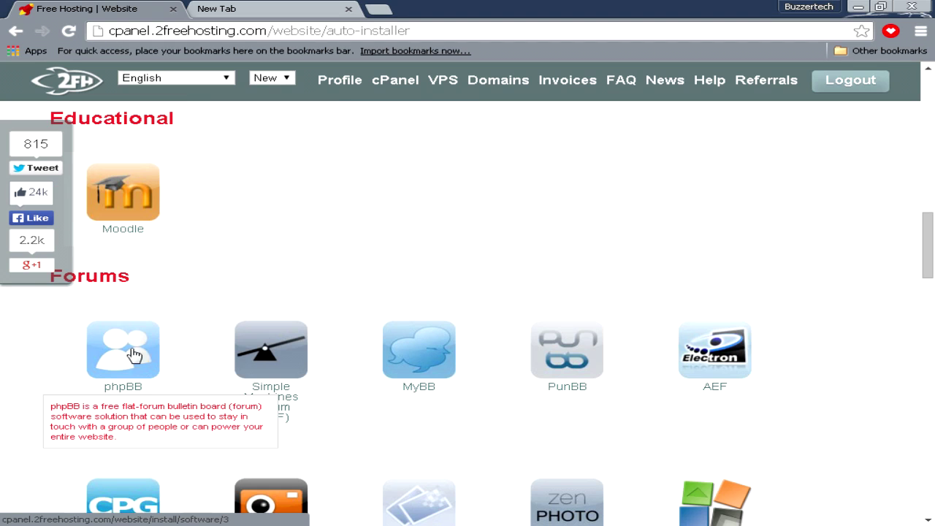
scroll(243, 434, down, 3)
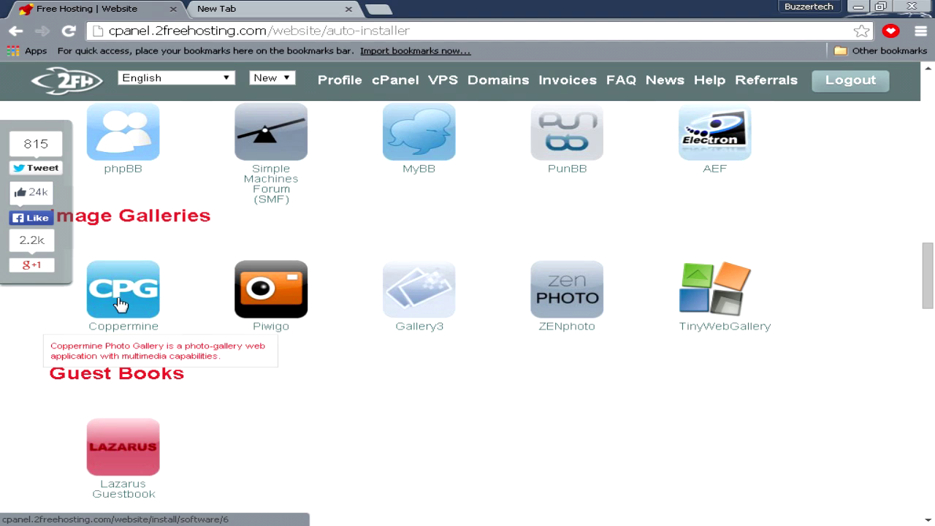
scroll(256, 437, down, 4)
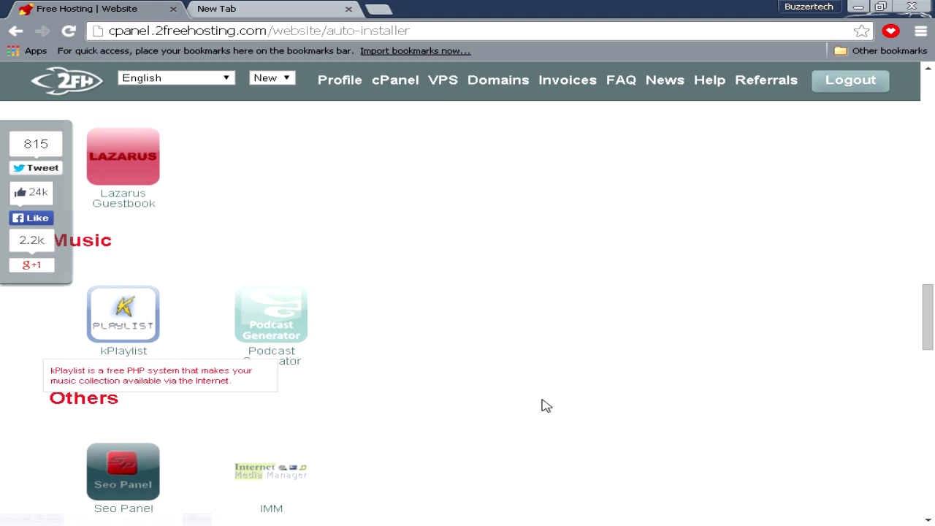
scroll(232, 442, down, 3)
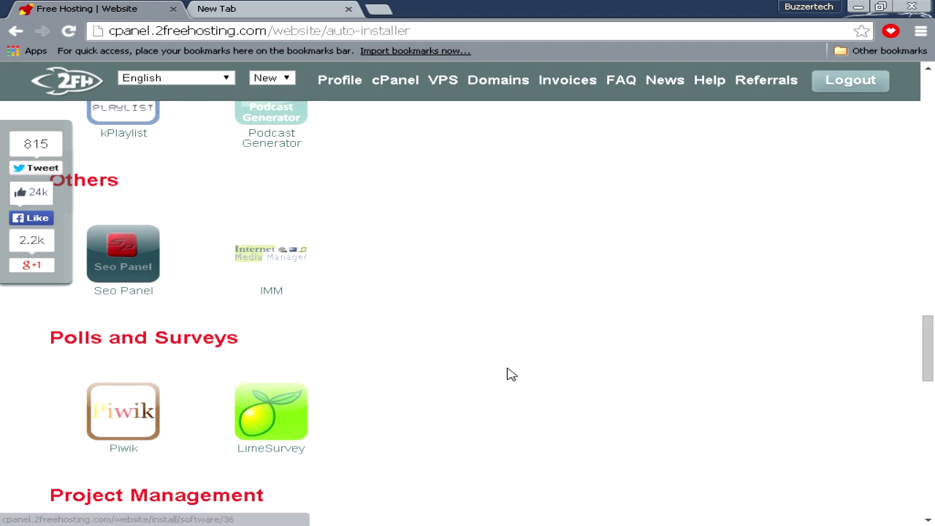
scroll(508, 374, down, 4)
scroll(212, 278, up, 4)
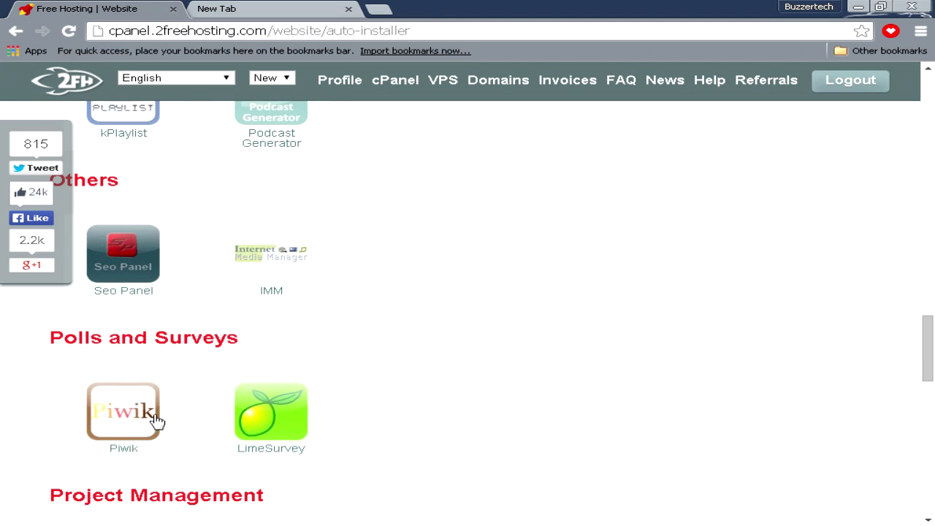
scroll(329, 393, down, 5)
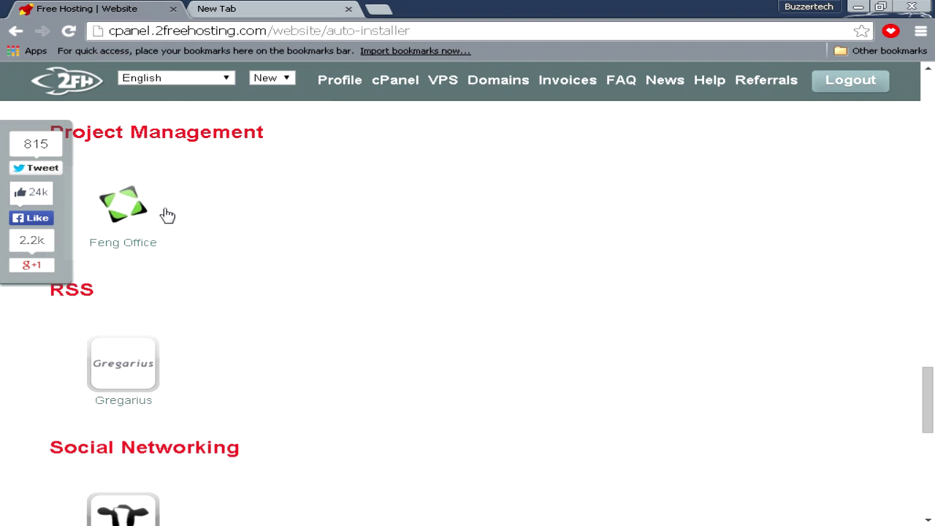
scroll(185, 473, down, 3)
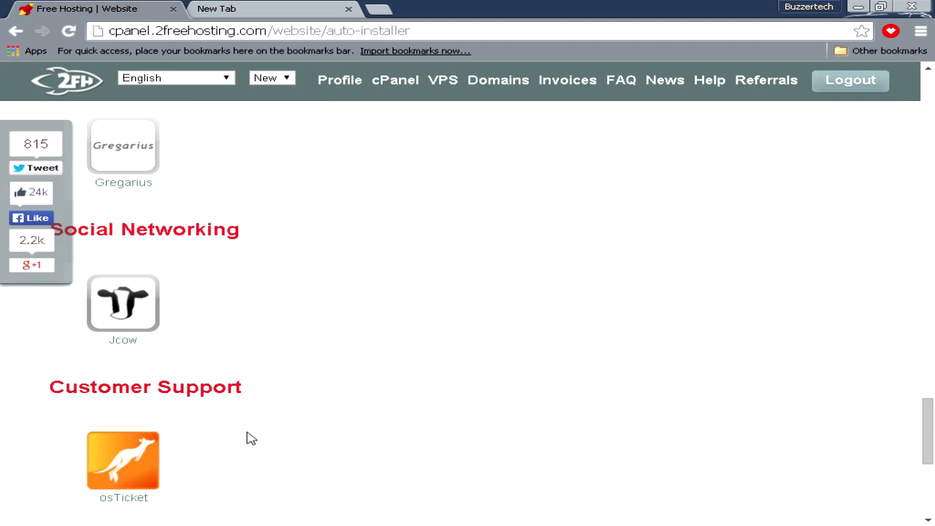
scroll(292, 442, down, 3)
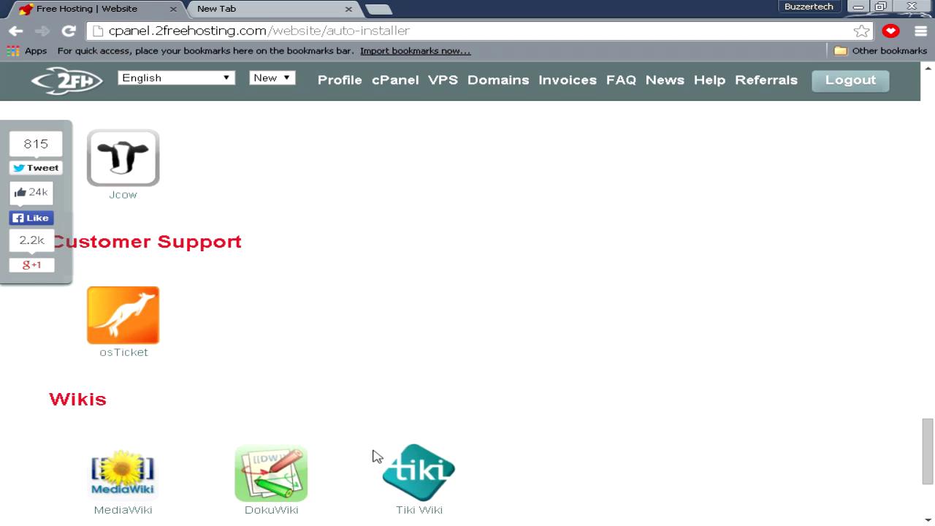
Choose WordPress from the Blogs category and bring up its installation form
scroll(617, 405, up, 5)
scroll(621, 398, up, 20)
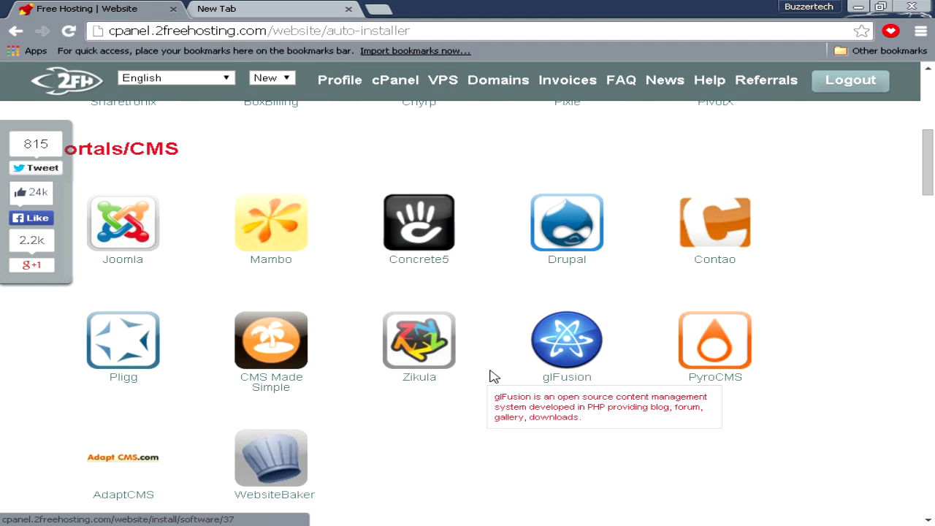
scroll(428, 449, up, 5)
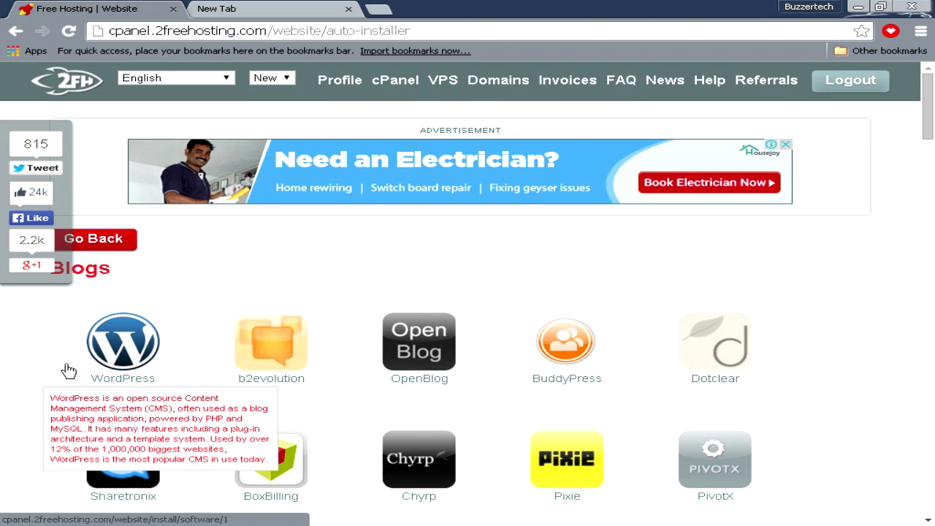
click(127, 364)
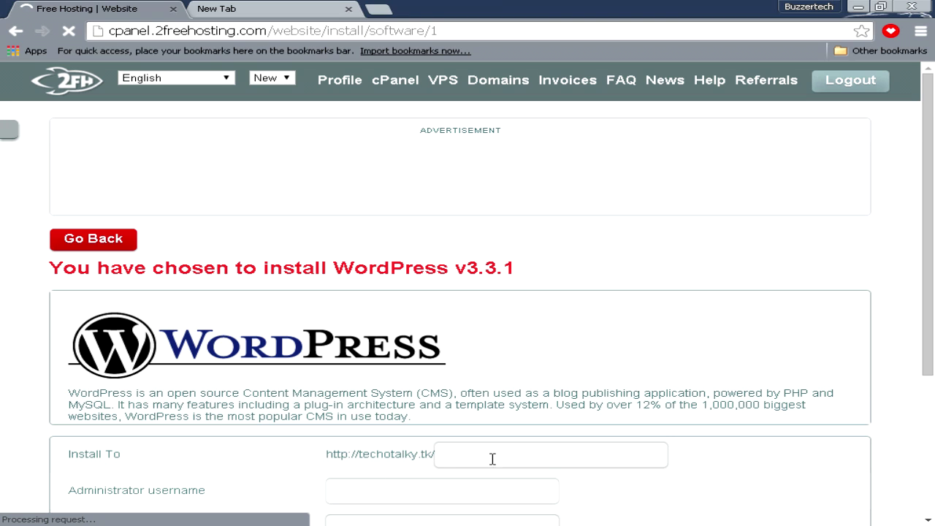
scroll(218, 484, down, 1)
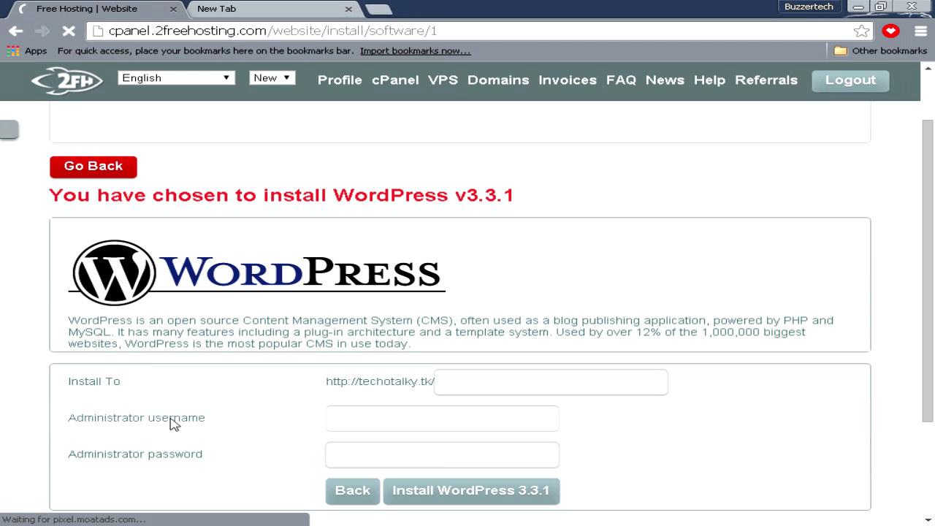
scroll(372, 420, down, 2)
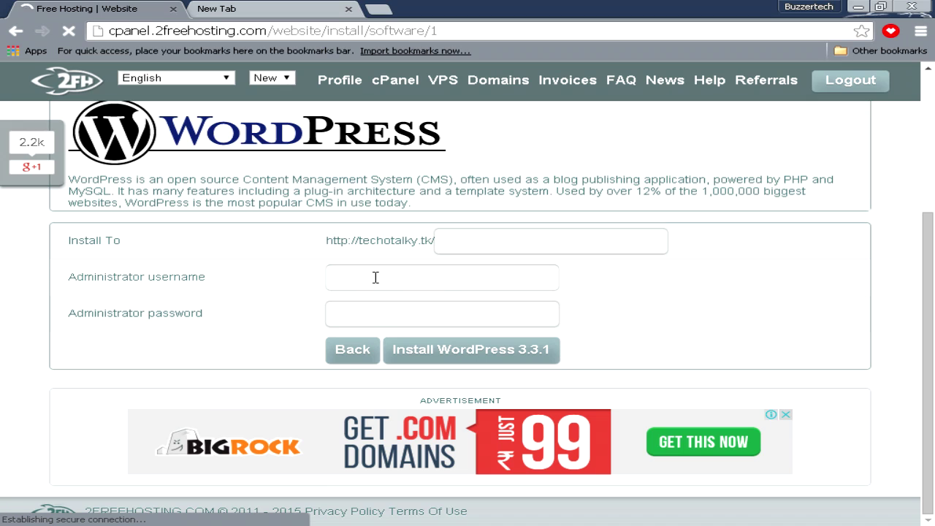
Set the administrator username to TechOtalky, enter the administrator password, and install WordPress 3.3.1
click(391, 278)
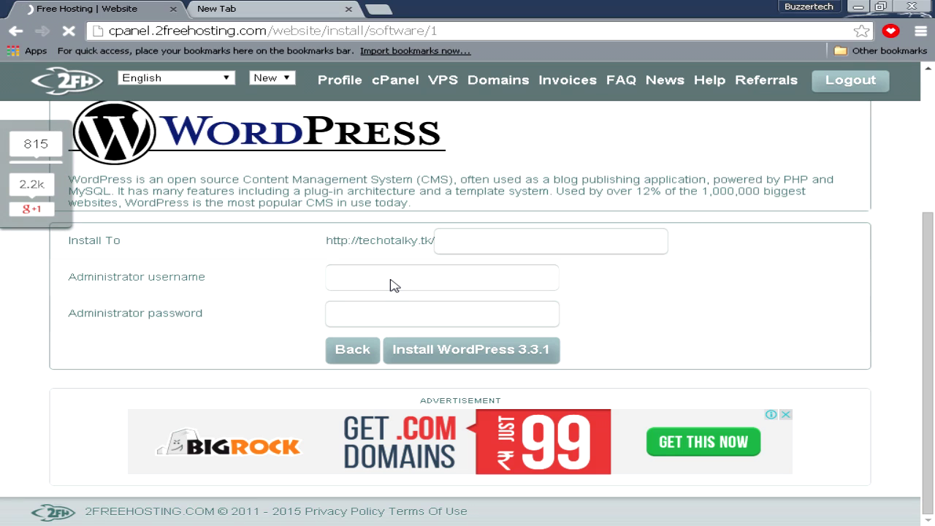
text(A)
key(BackSpace)
text(TechOtalky)
key(Tab)
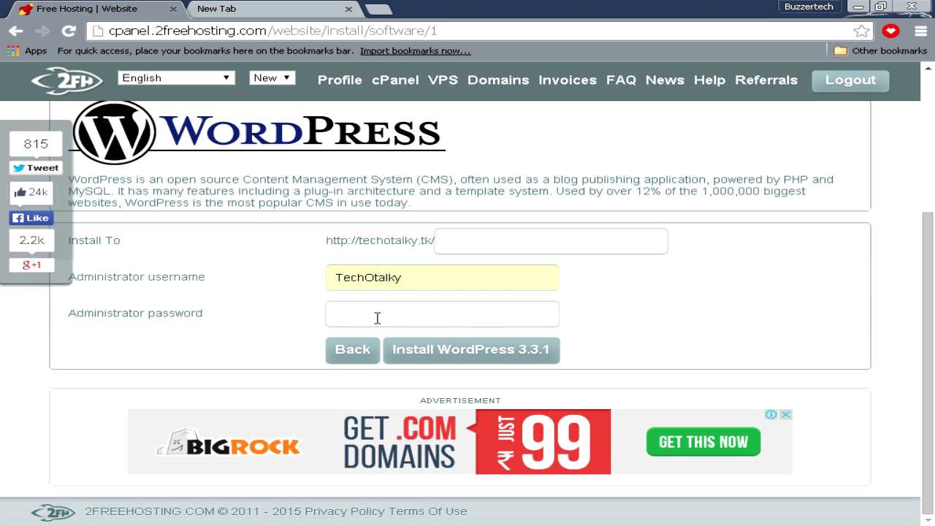
key(Return)
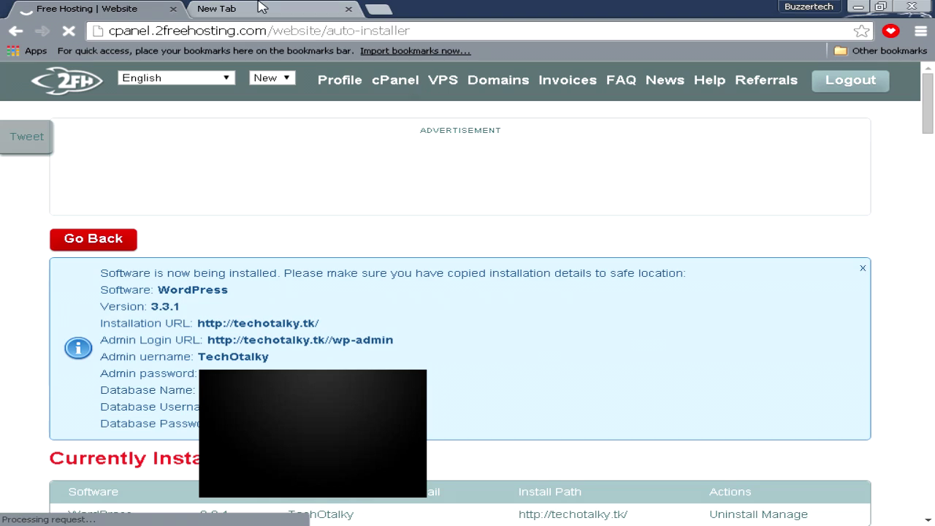
Open techotalky.tk/wp-admin in the empty second browser tab and log in to WordPress with the prefilled credentials
click(261, 7)
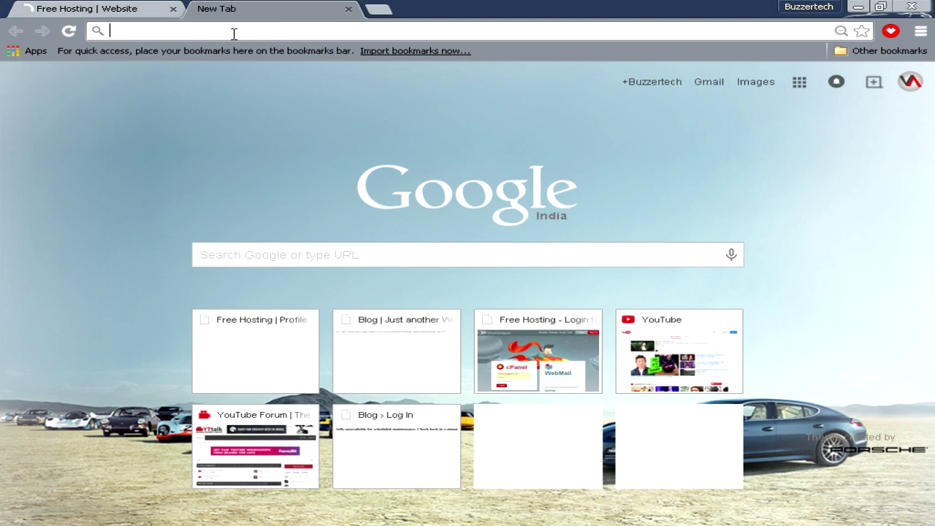
text(techo)
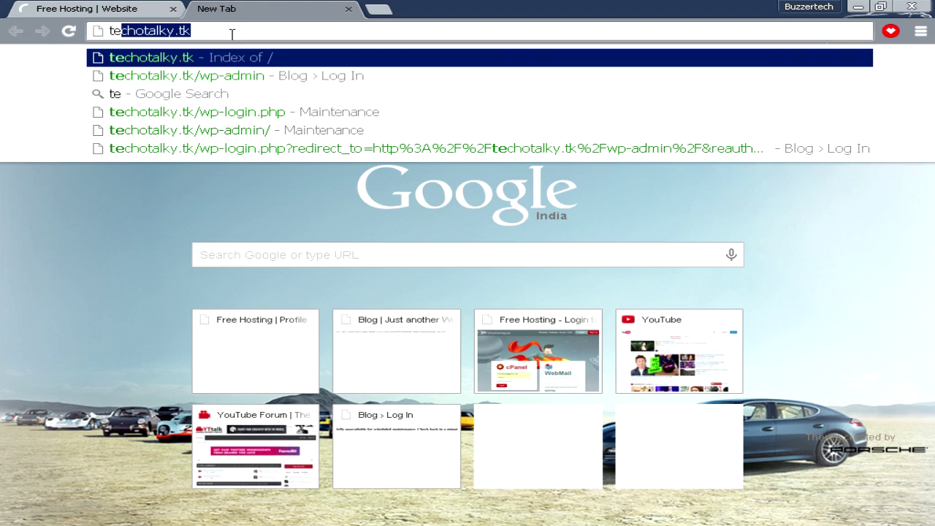
text(talky.)
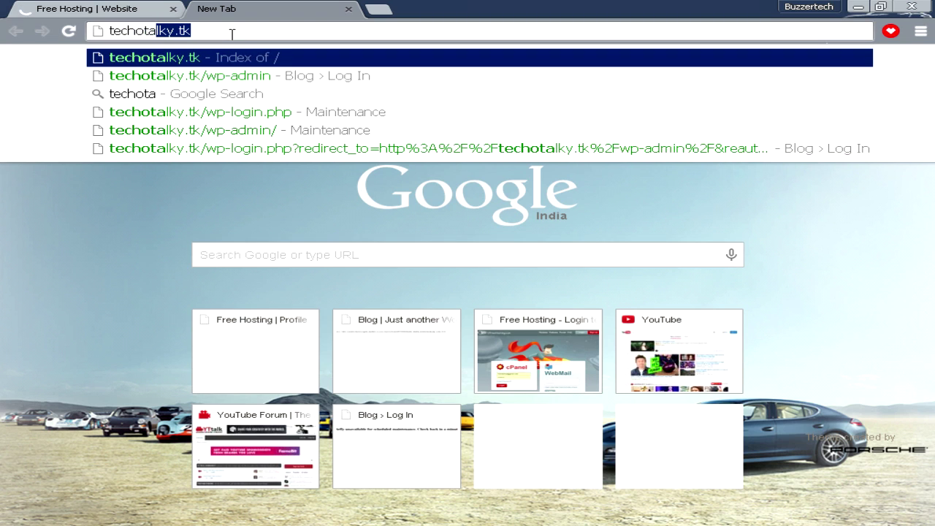
text(tk)
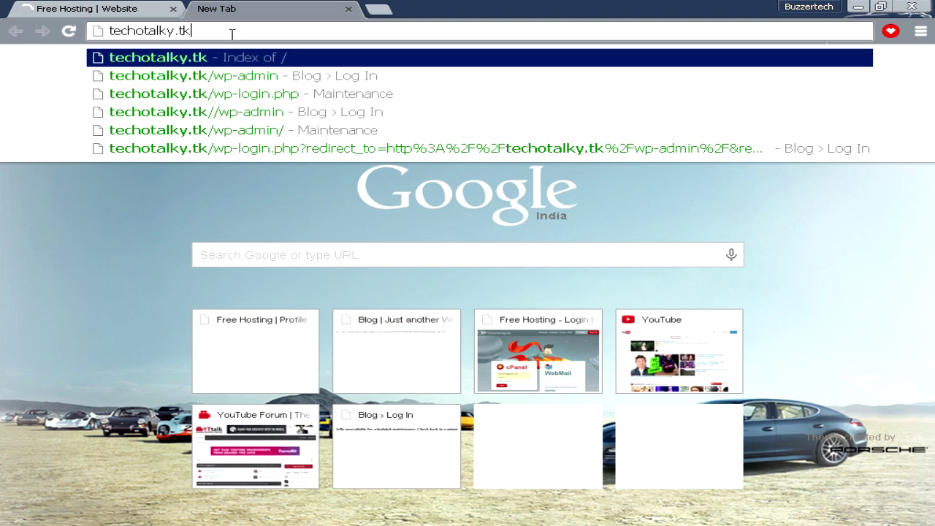
text(/)
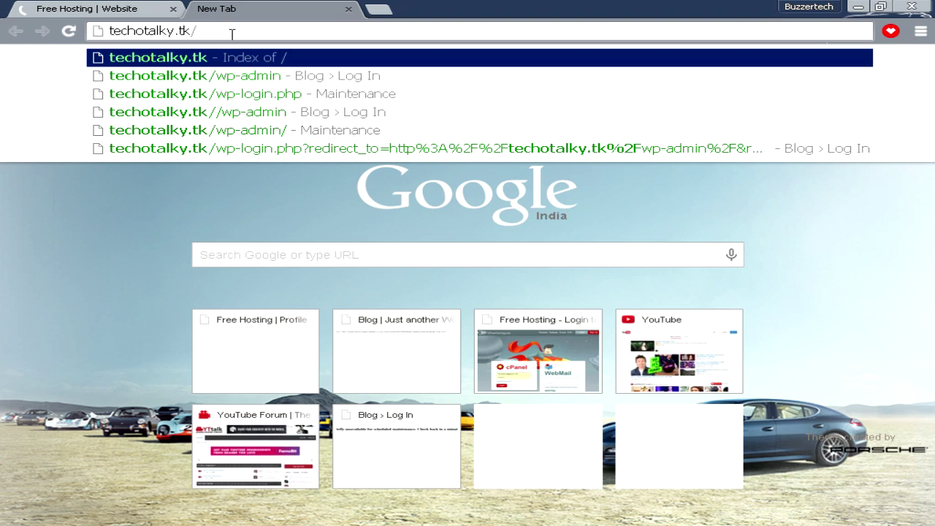
text(wp-a)
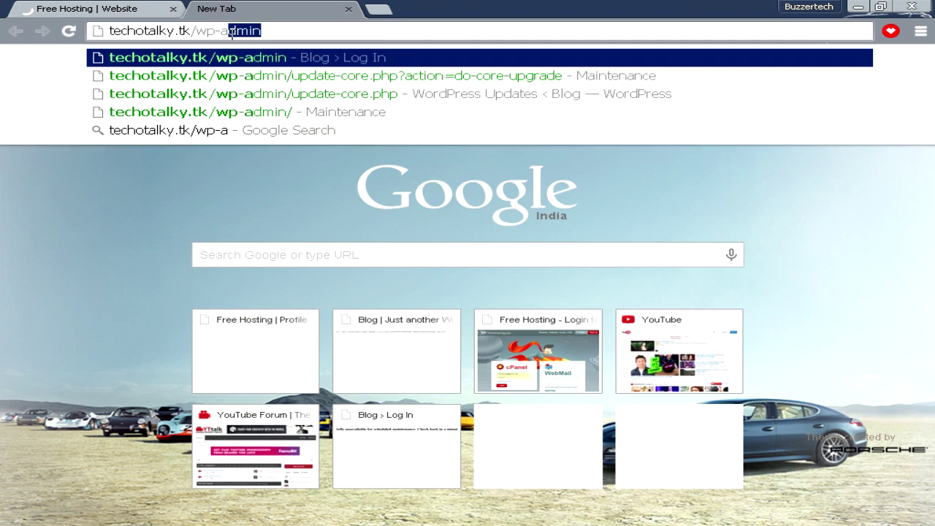
key(Return)
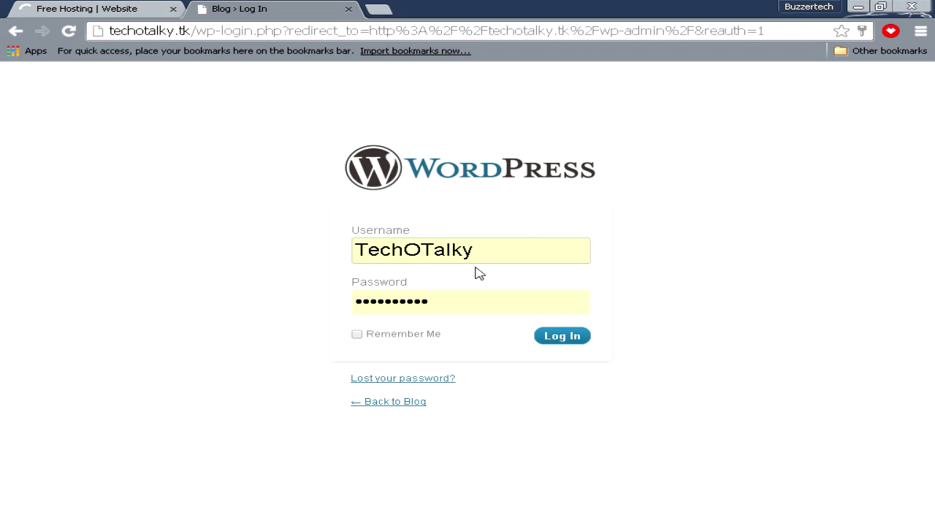
click(560, 337)
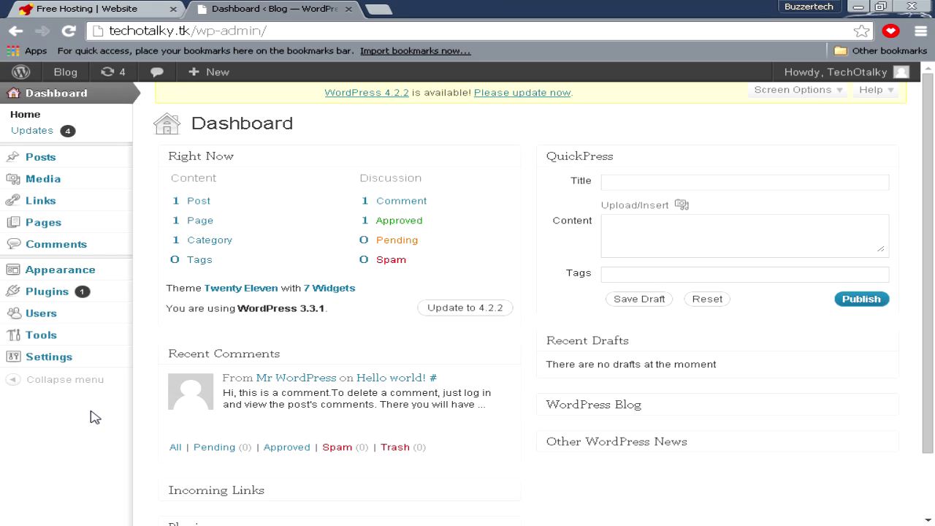
Show the Screen Options of the WordPress dashboard
mouse_move(69, 78)
click(797, 91)
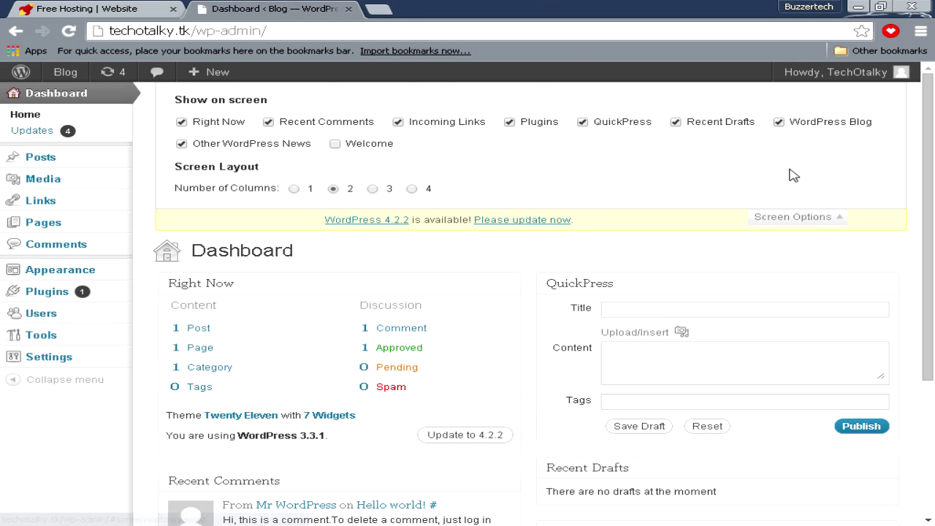
Hide the Screen Options, open the blog's public site in a new browser tab and look over its front page down to the footer
click(798, 218)
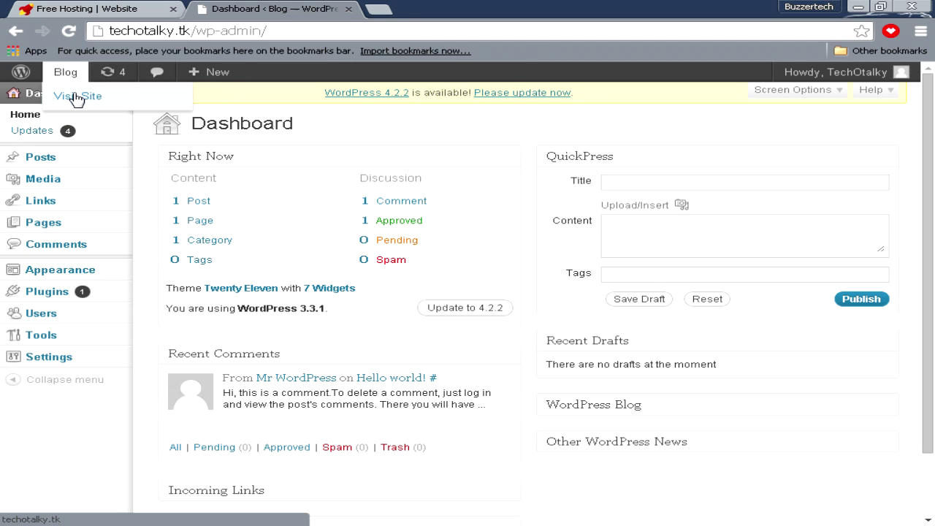
right_click(77, 99)
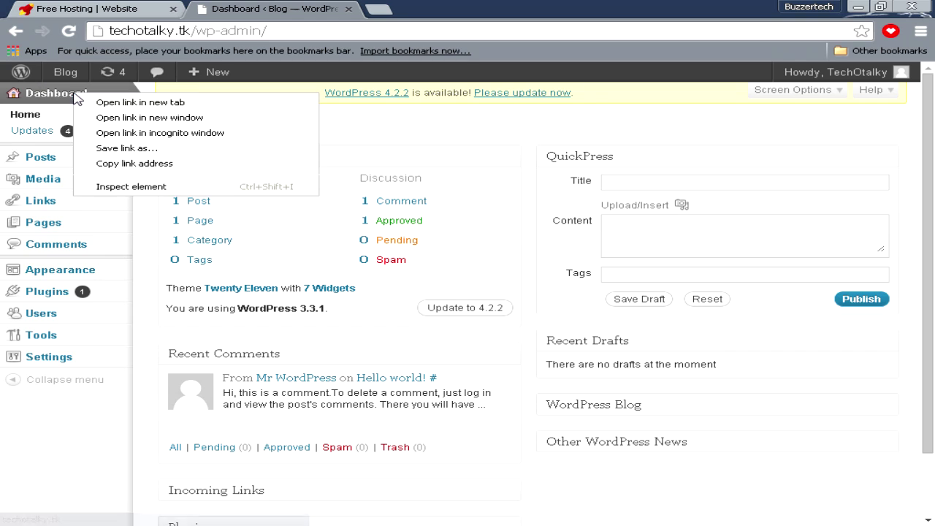
click(129, 102)
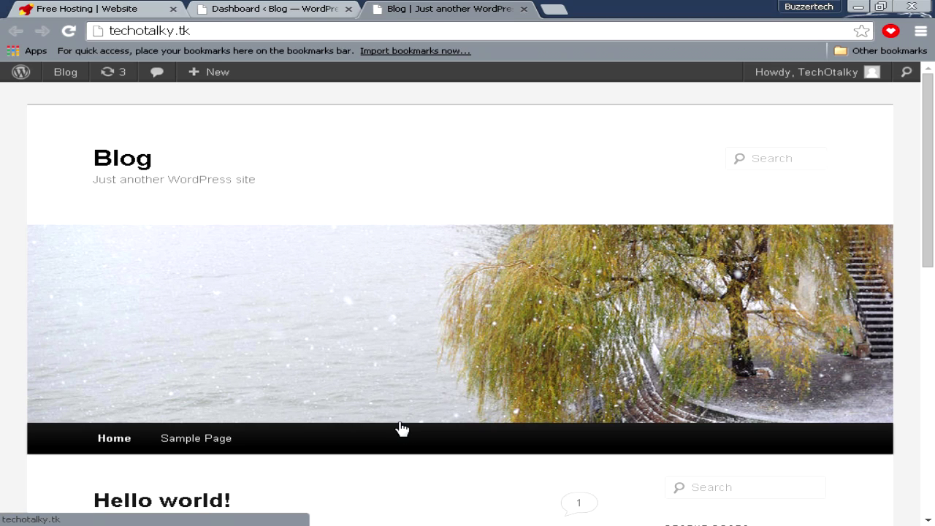
scroll(402, 429, down, 10)
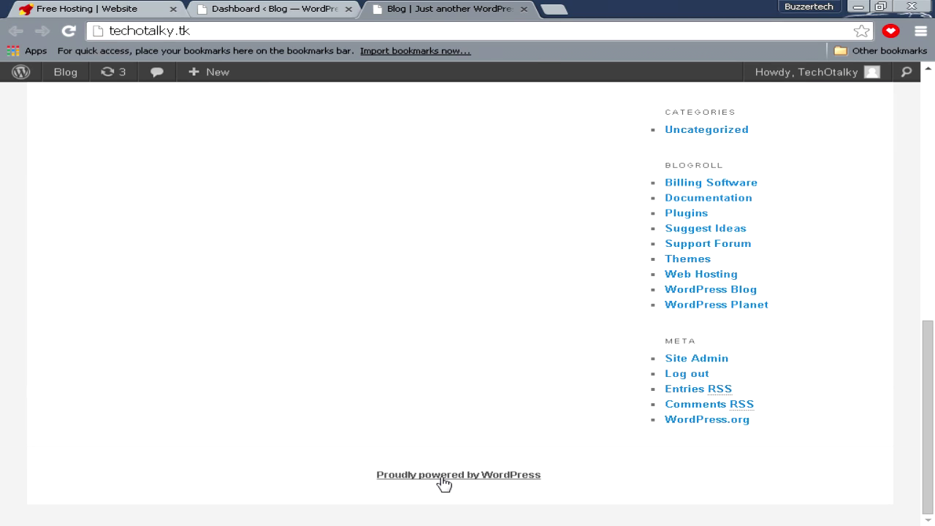
scroll(444, 387, up, 10)
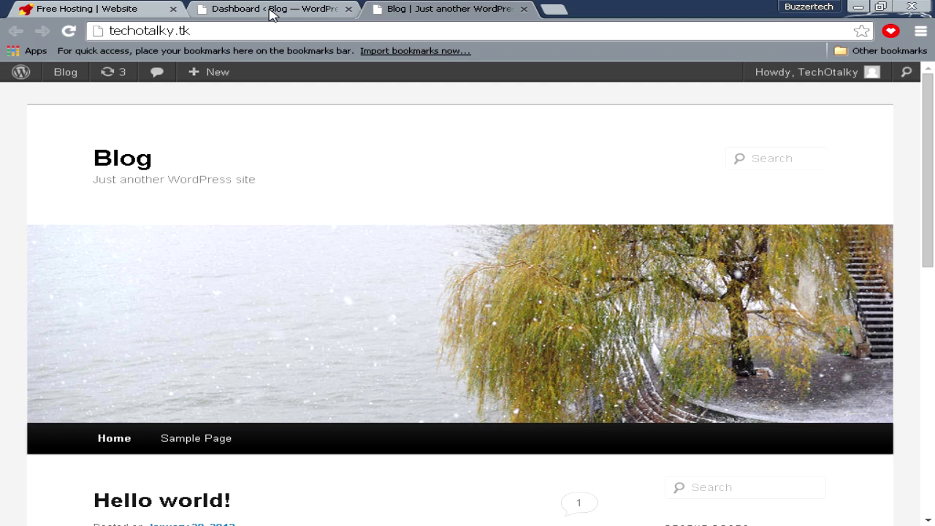
Return to the WordPress dashboard tab and open the General Settings page
click(270, 15)
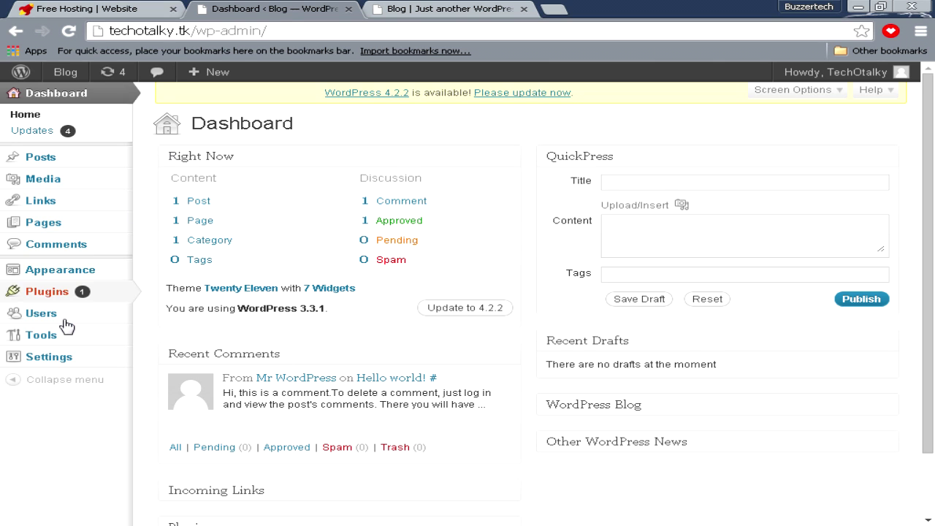
mouse_move(64, 332)
mouse_move(49, 356)
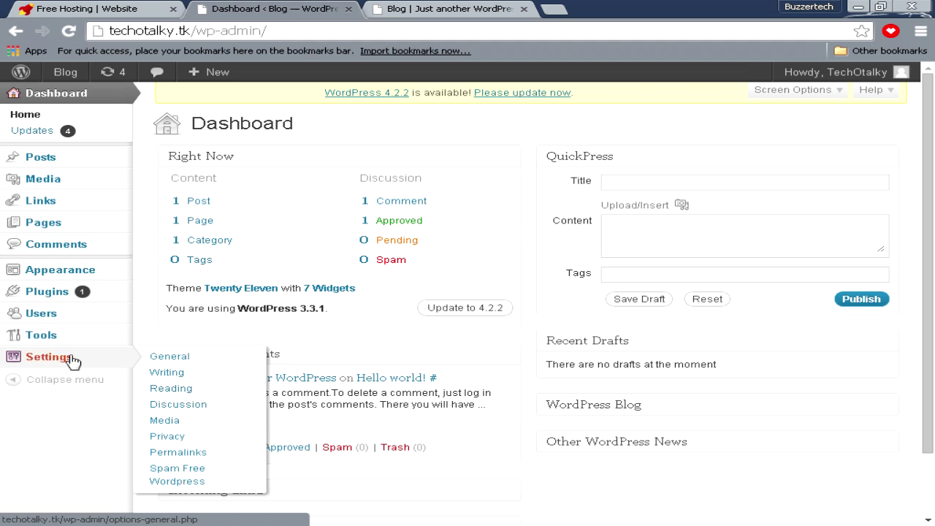
click(170, 356)
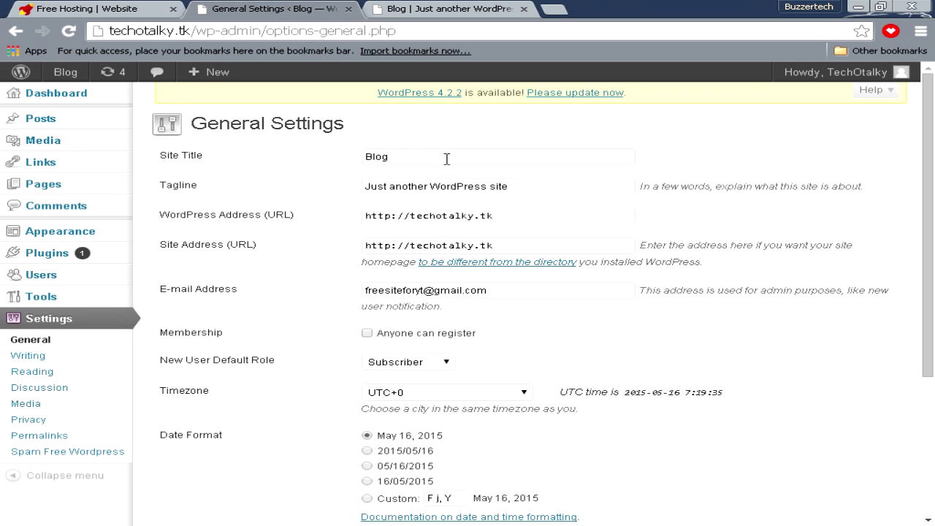
Set the site title to TechOtalky and the tagline to "Just for Tutorial!!"
click(422, 163)
drag(422, 162, 352, 159)
text(T)
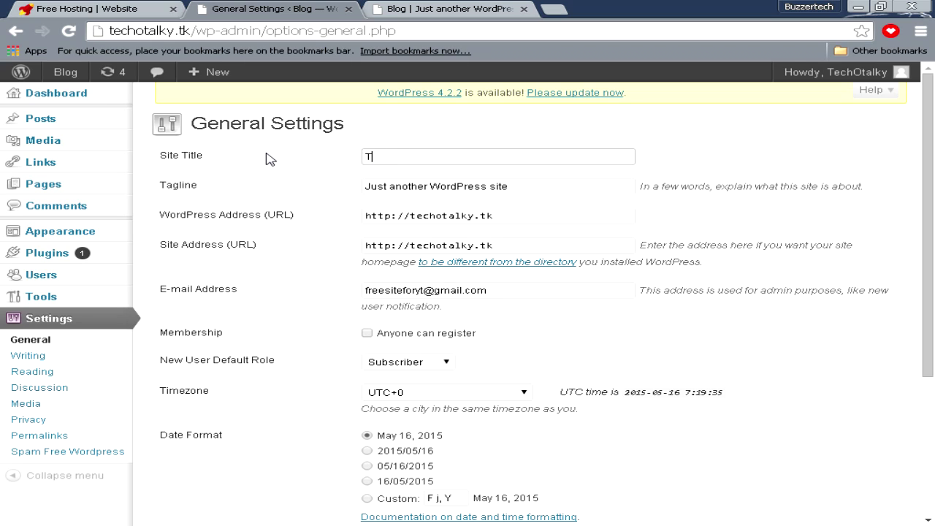
text(echOtalktyy)
key(Tab)
text(Just for Tutorial!!)
mouse_move(25, 262)
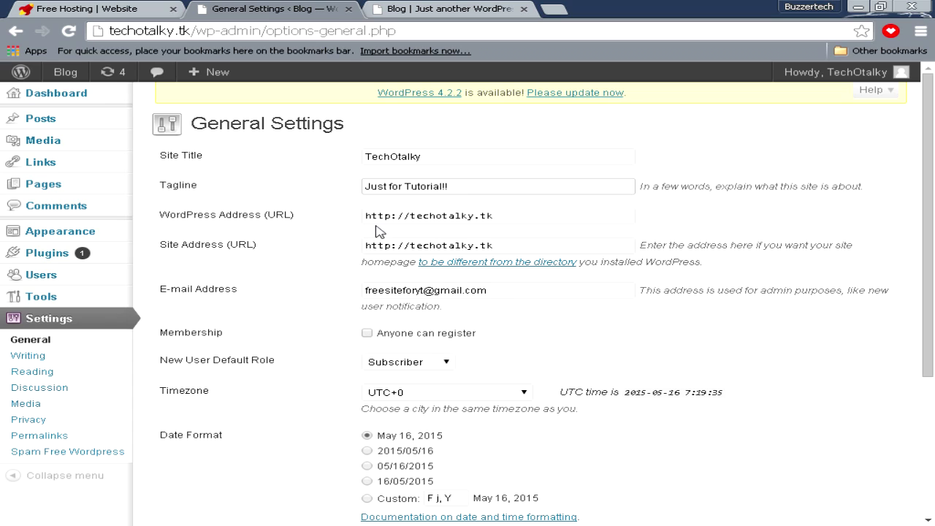
Review the WordPress address, site address and remaining general options without editing them, and save the general settings
click(521, 218)
drag(493, 222, 550, 190)
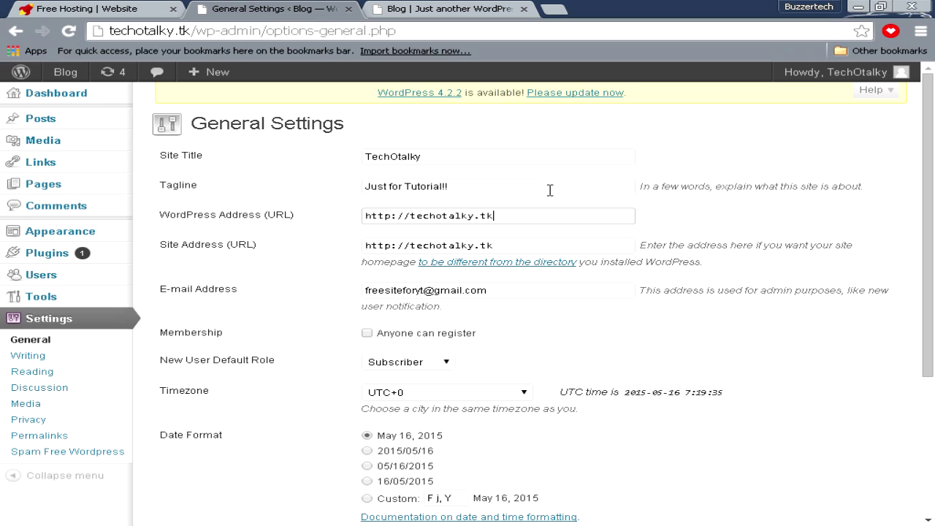
click(537, 242)
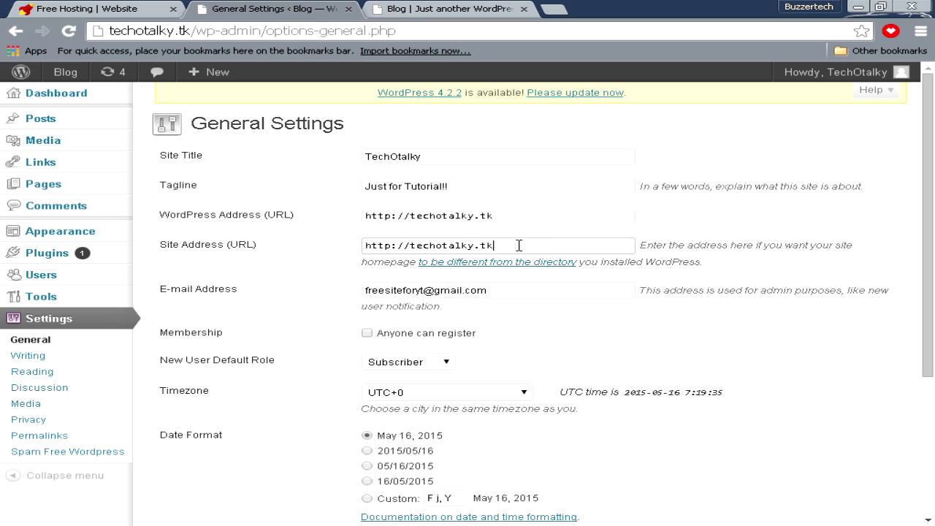
drag(519, 246, 637, 236)
scroll(583, 369, down, 3)
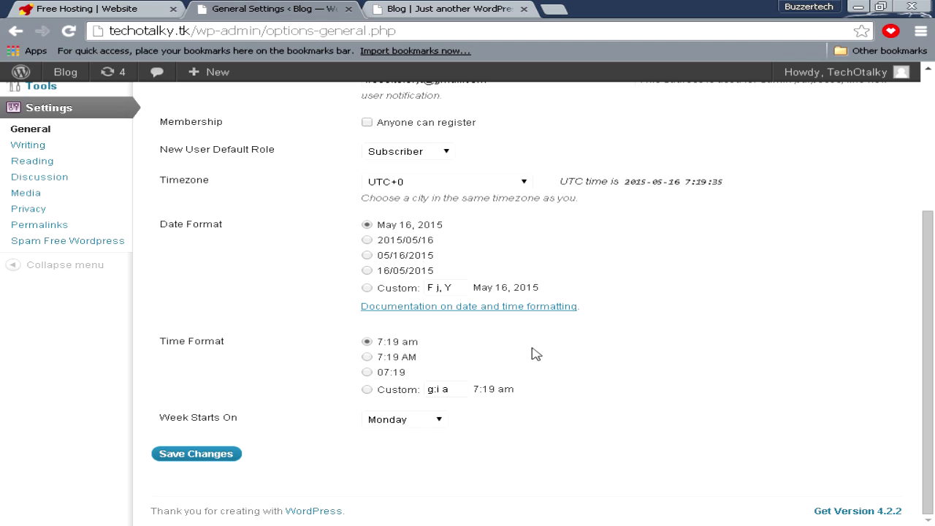
click(202, 456)
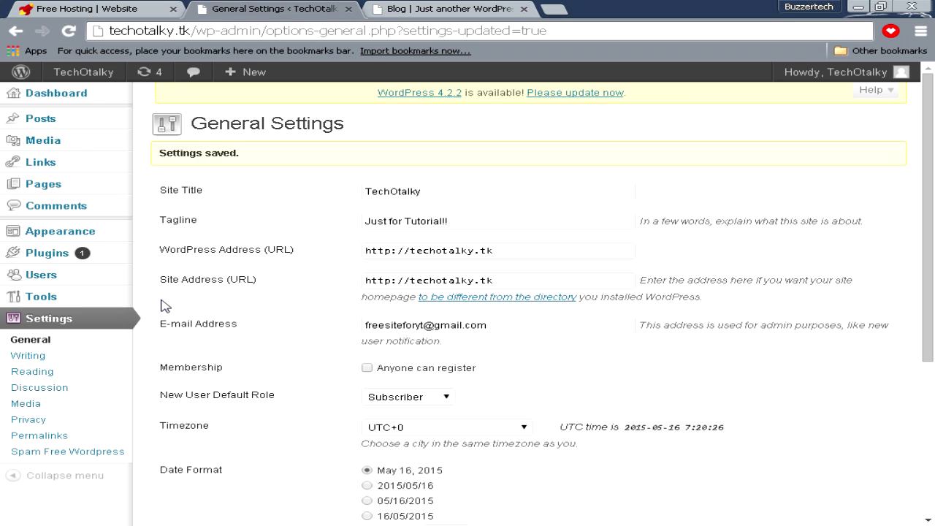
Open the Themes page of the site's appearance settings
mouse_move(69, 233)
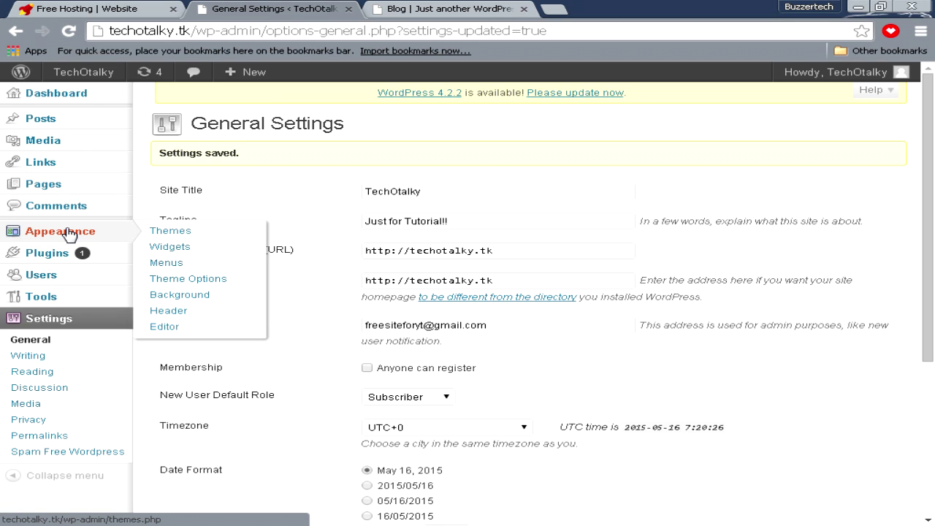
click(185, 231)
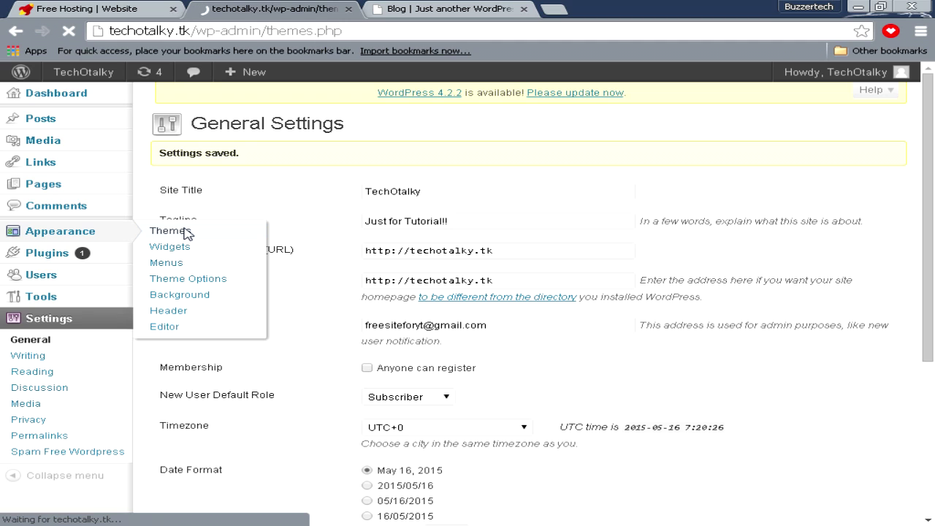